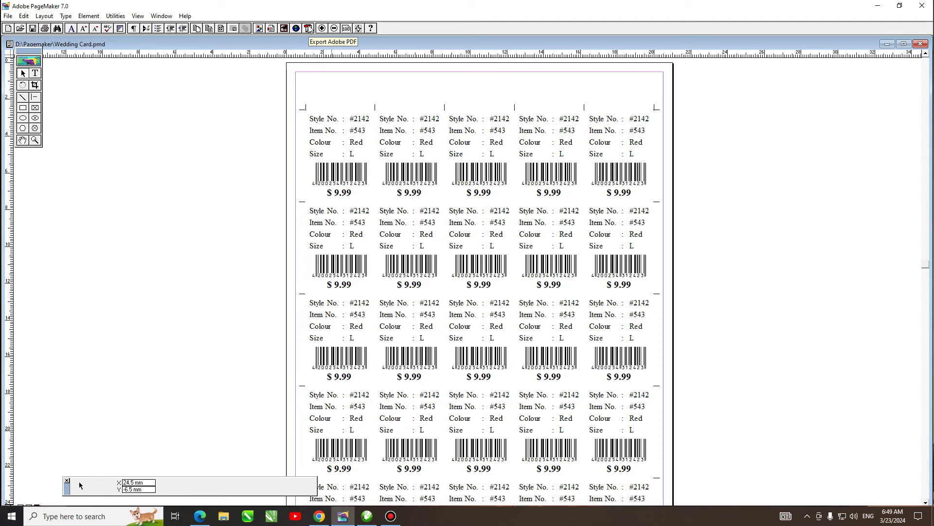
click(8, 16)
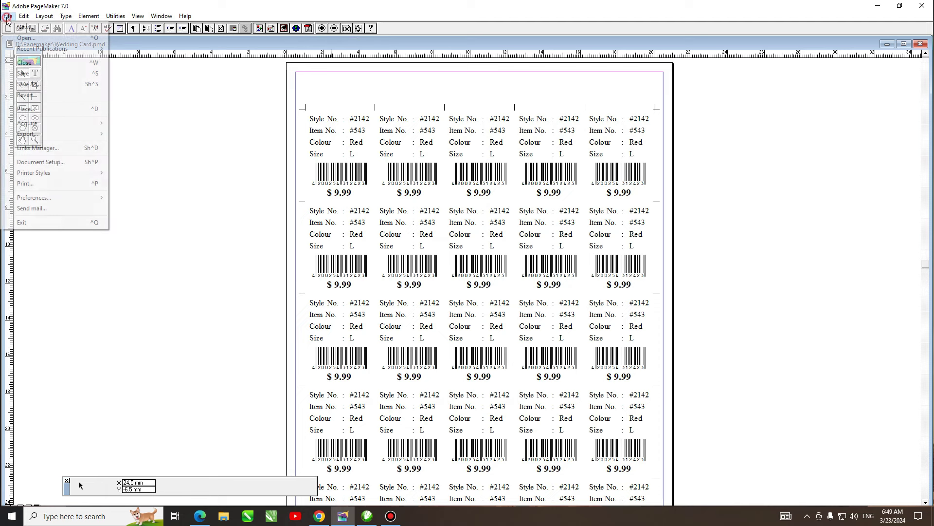
mouse_move(35, 140)
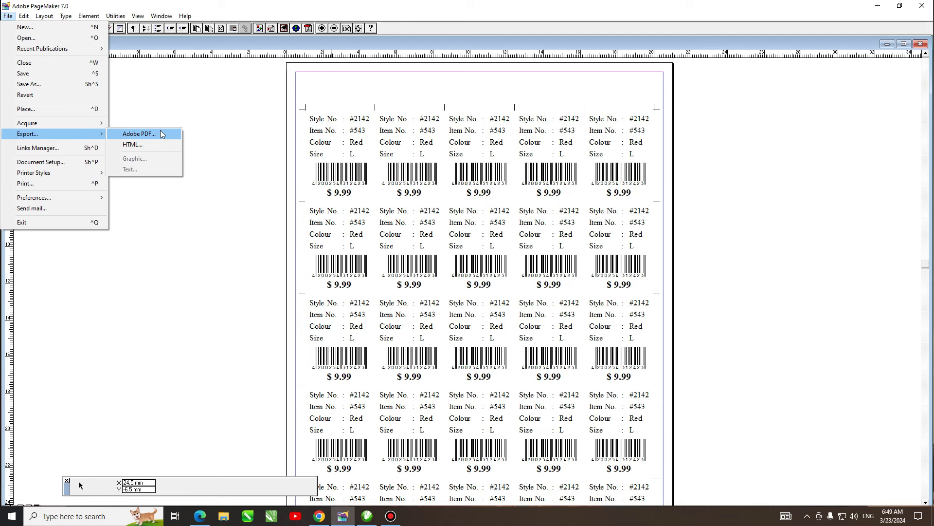
click(309, 31)
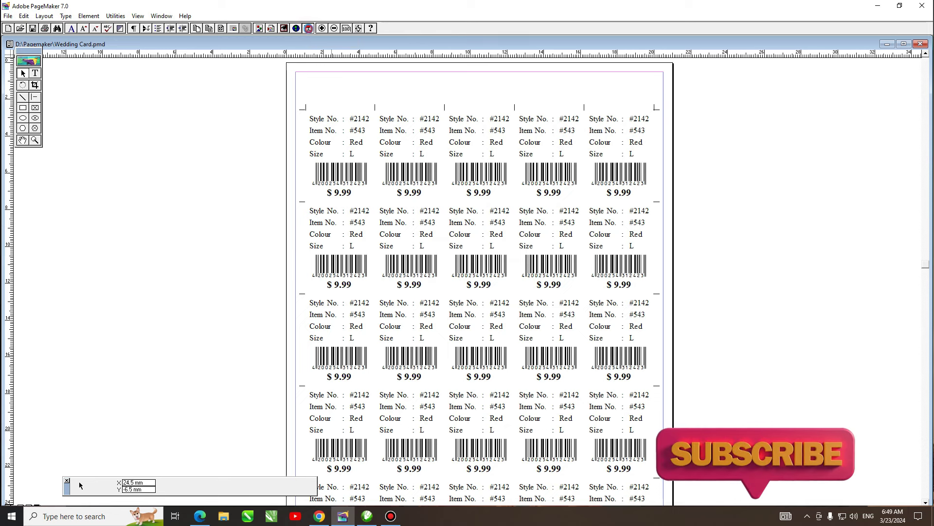
click(309, 29)
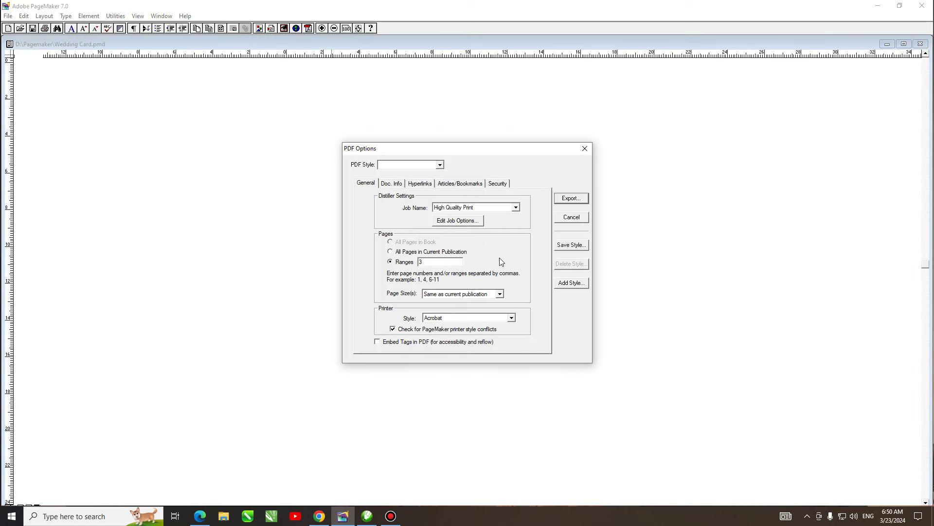
click(577, 219)
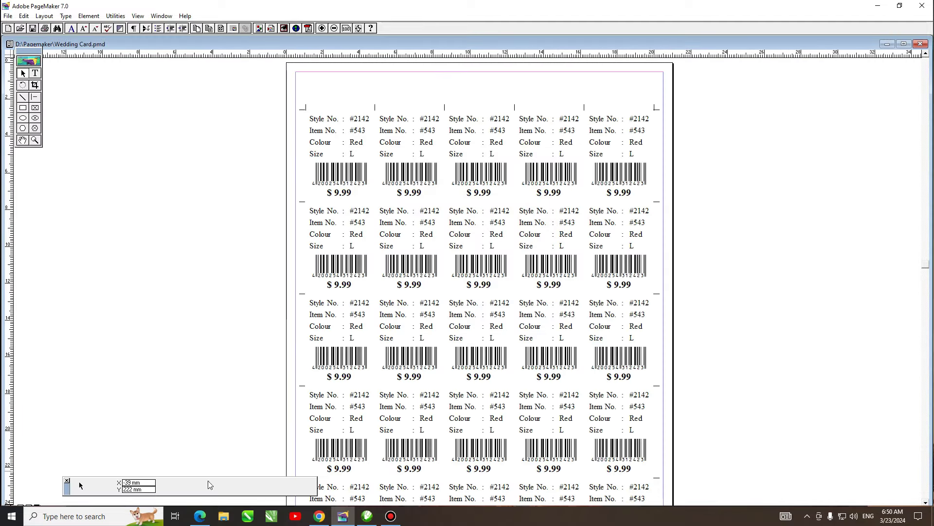
Step: From Devices and Printers in Control Panel, start adding an unlisted local or network printer with manual settings
key(ctrl)
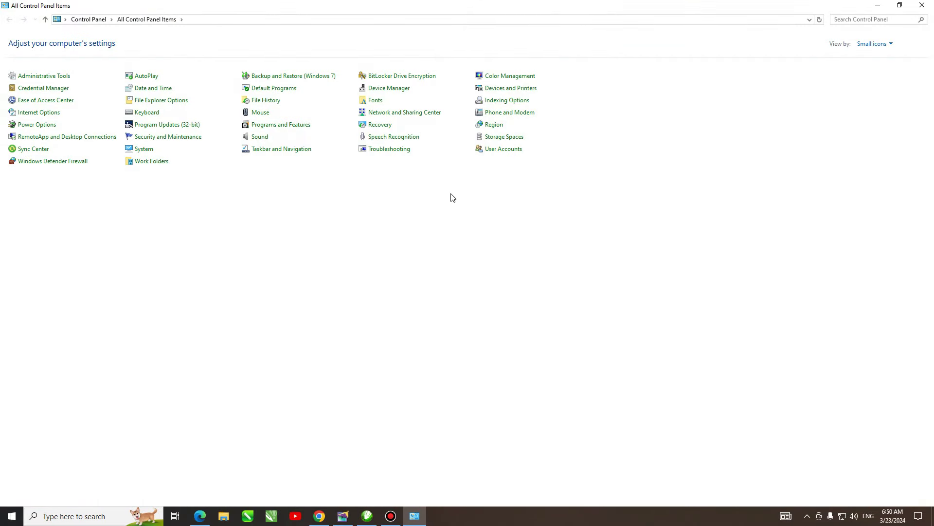
click(500, 91)
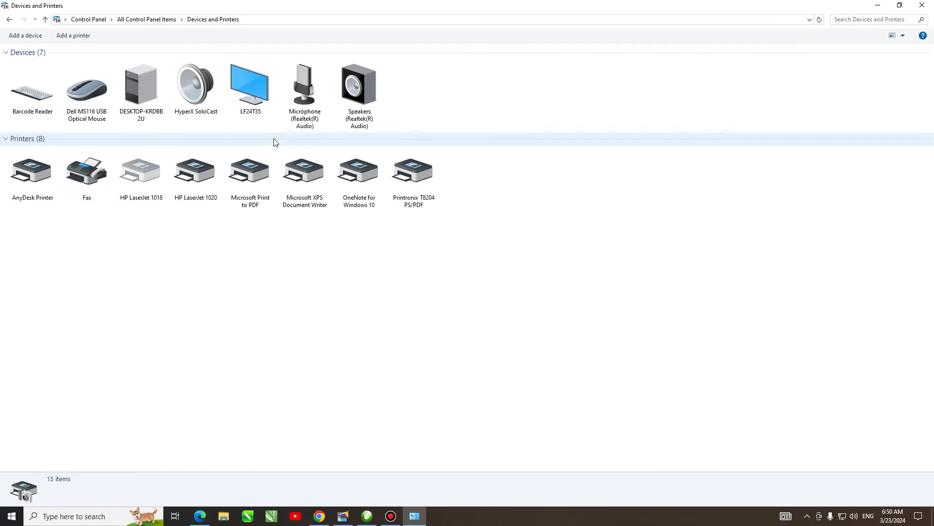
click(71, 38)
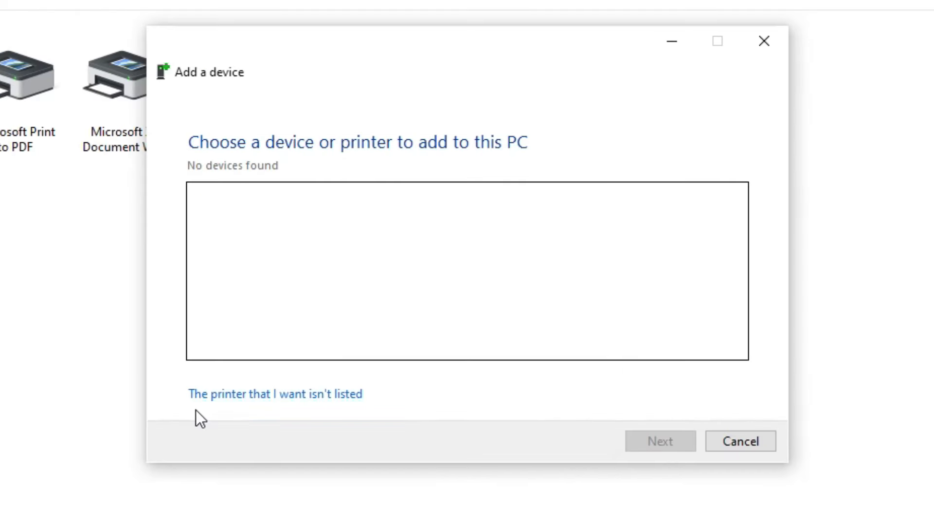
click(311, 400)
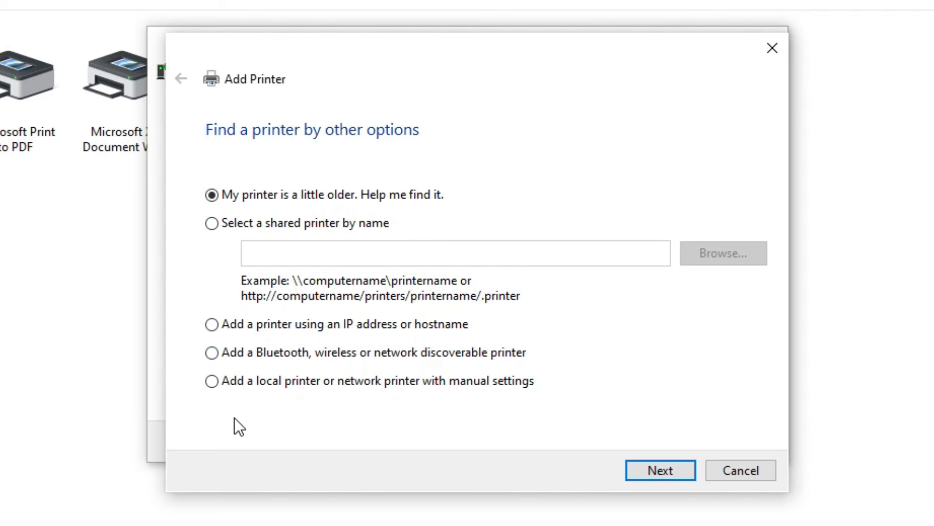
click(213, 381)
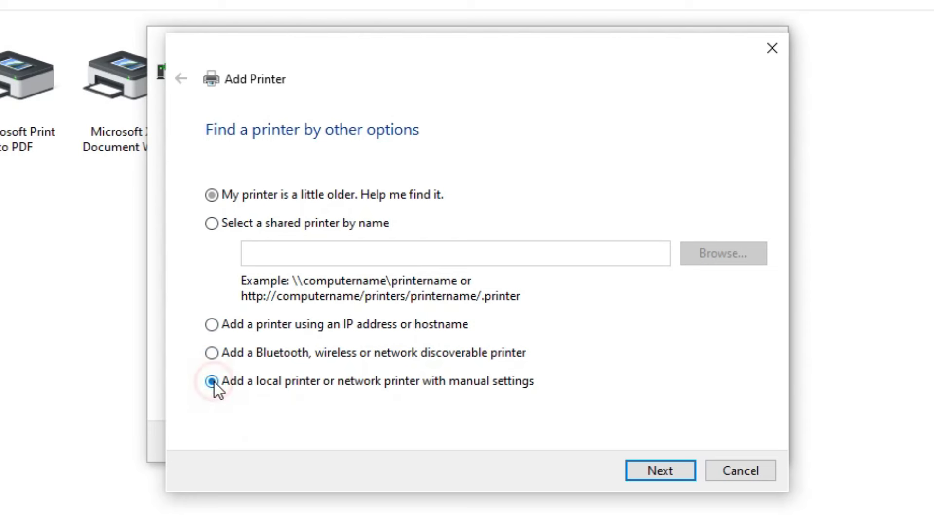
click(664, 473)
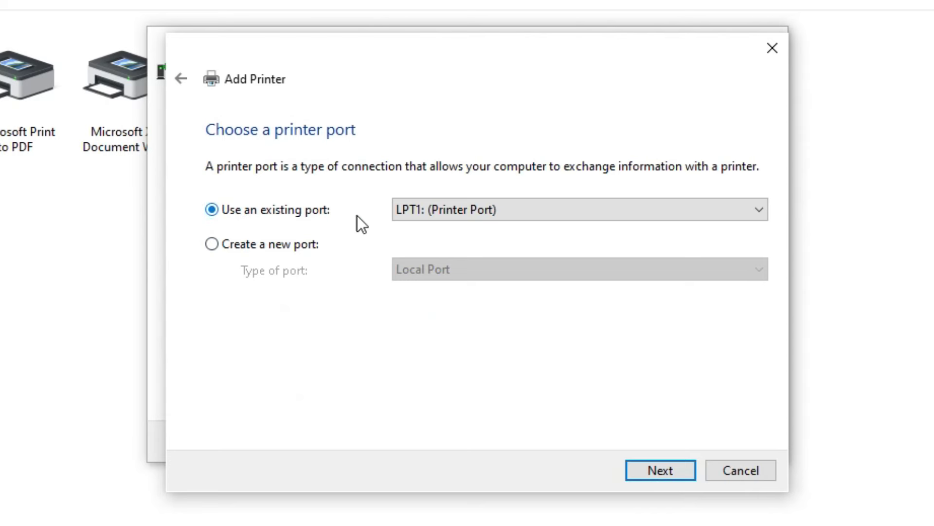
Step: Assign the existing port LPT3: (Printer Port) to the new printer and continue to the driver selection
click(490, 214)
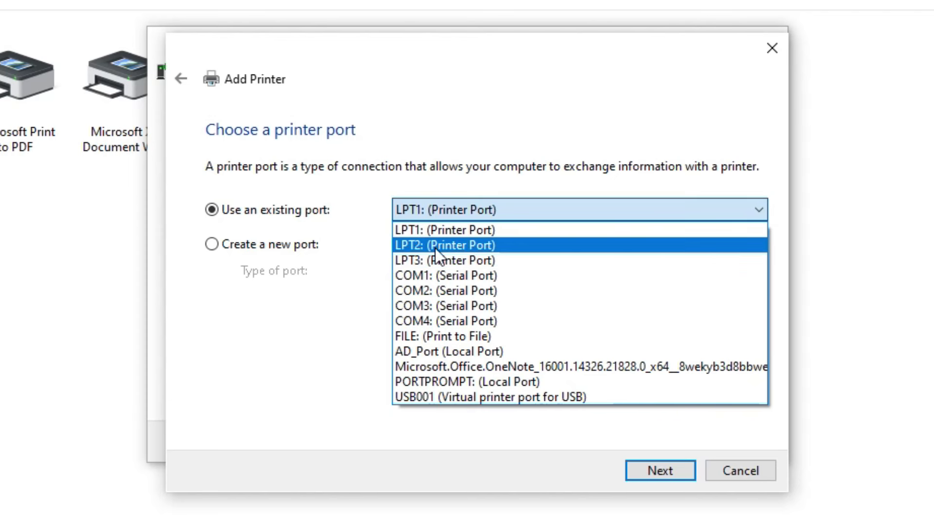
click(455, 263)
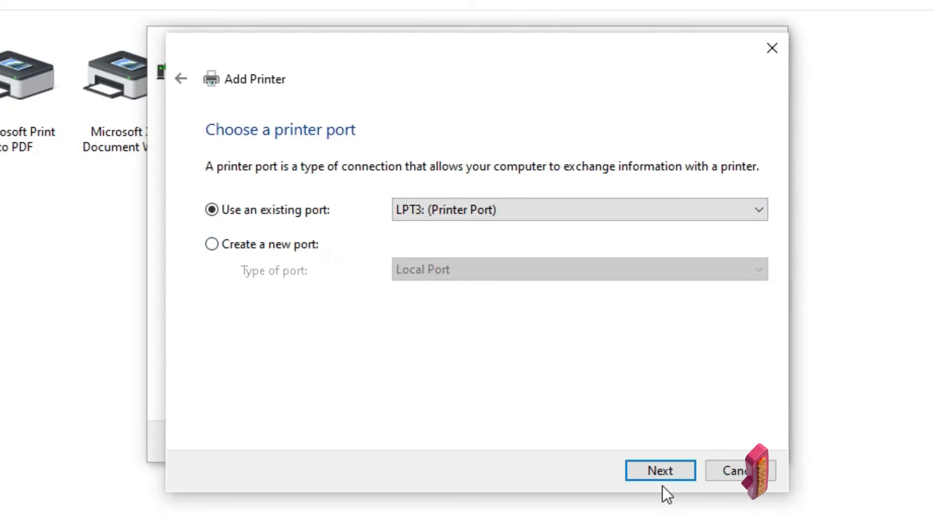
click(661, 469)
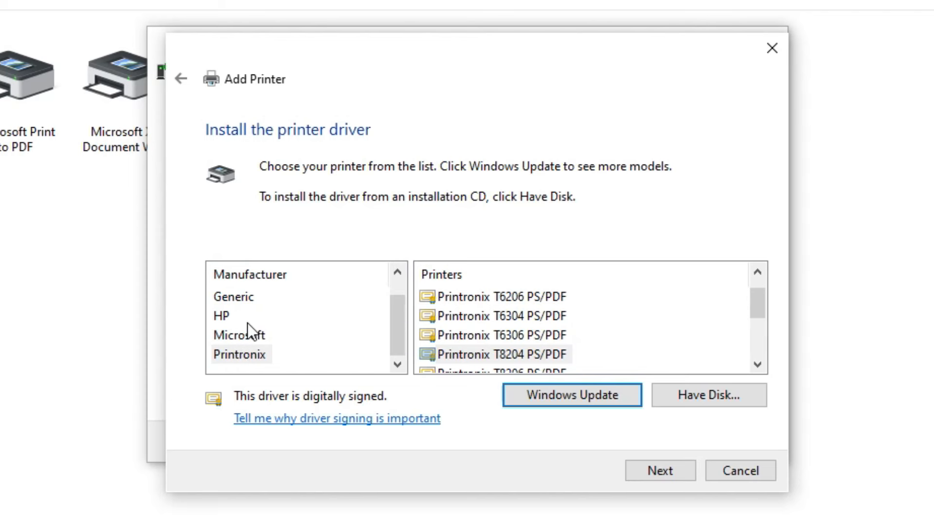
Step: Review the printer driver models offered by the manufacturers Generic, HP and Printronix
click(243, 295)
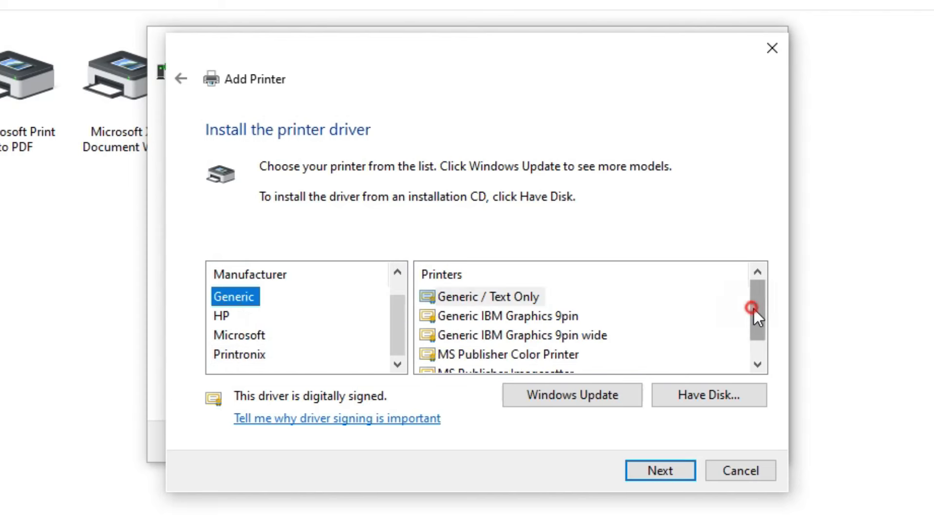
drag(754, 308, 757, 349)
drag(761, 308, 762, 297)
click(229, 320)
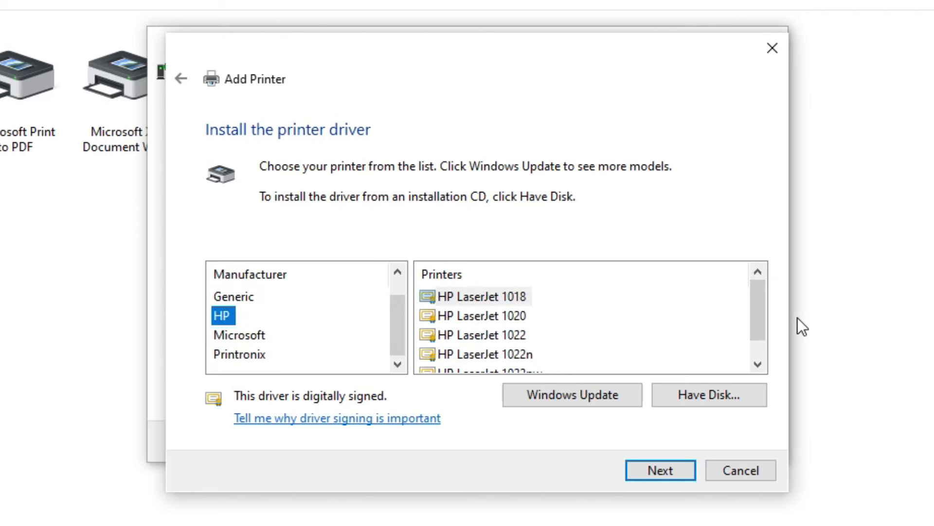
mouse_move(758, 305)
mouse_down()
mouse_move(756, 338)
mouse_move(760, 299)
mouse_up()
drag(759, 304, 756, 337)
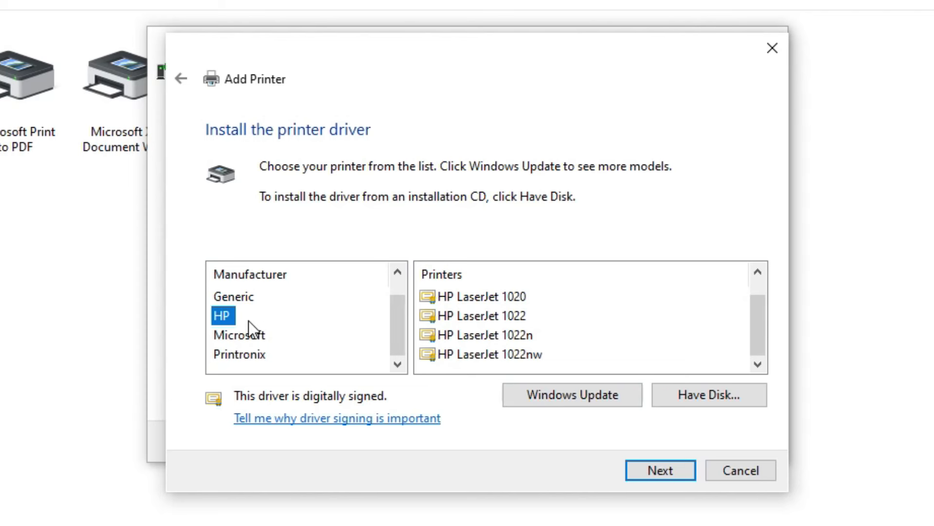
click(250, 357)
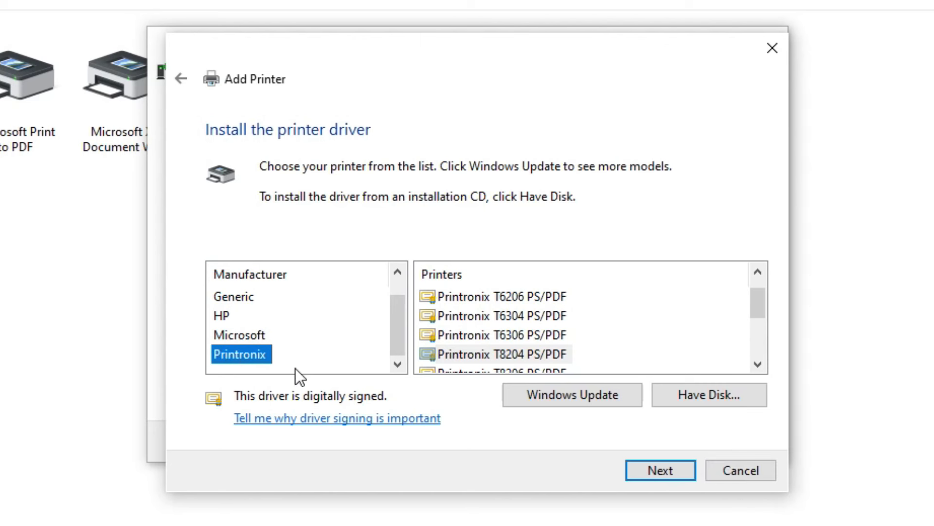
Step: Load more printer models through Windows Update and choose the Printronix T8204 PS/PDF driver
click(552, 397)
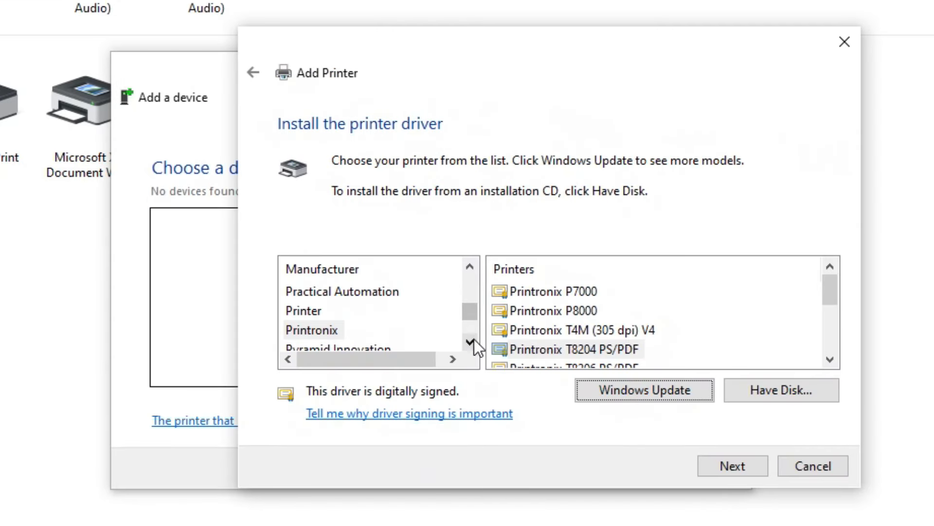
drag(471, 310, 472, 277)
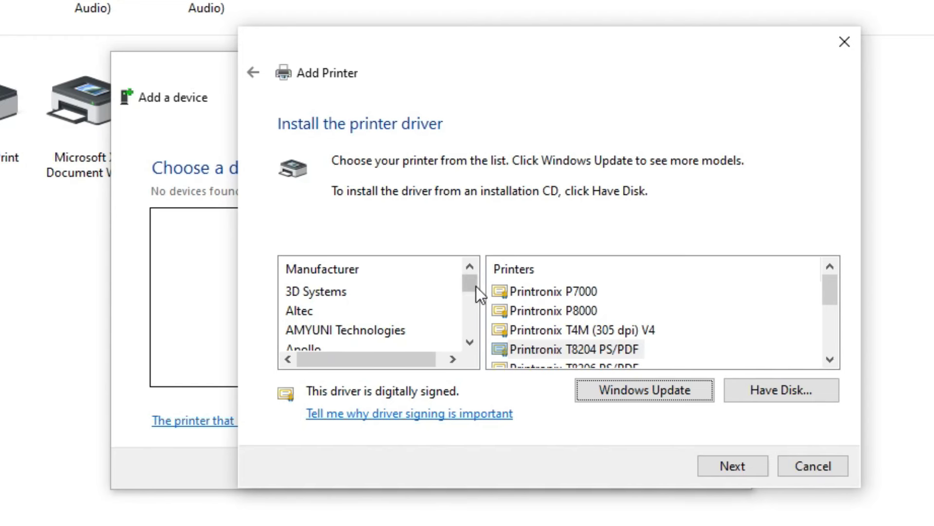
drag(473, 284, 467, 295)
click(471, 267)
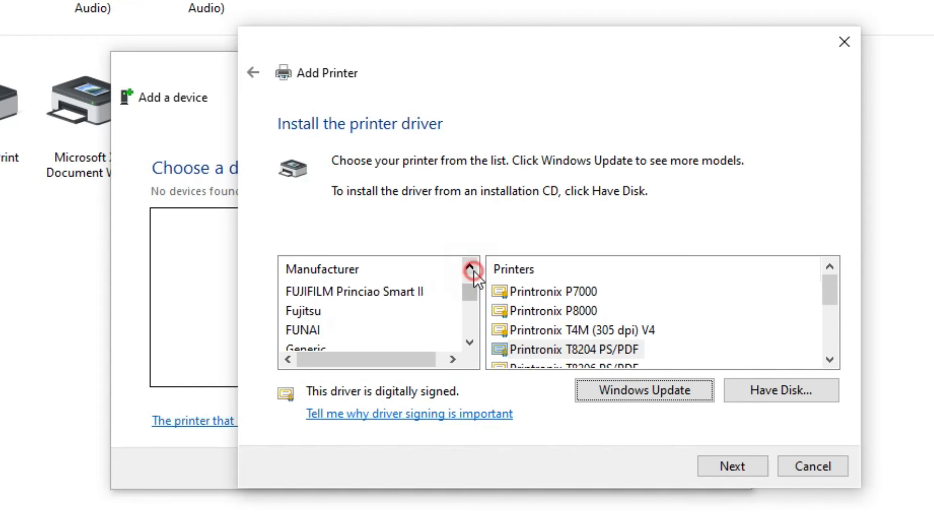
click(471, 268)
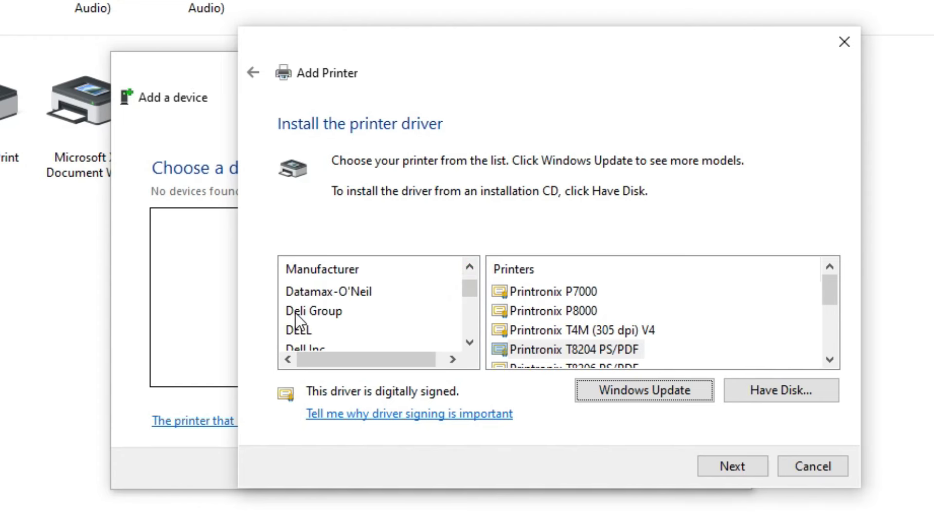
click(298, 312)
key(p)
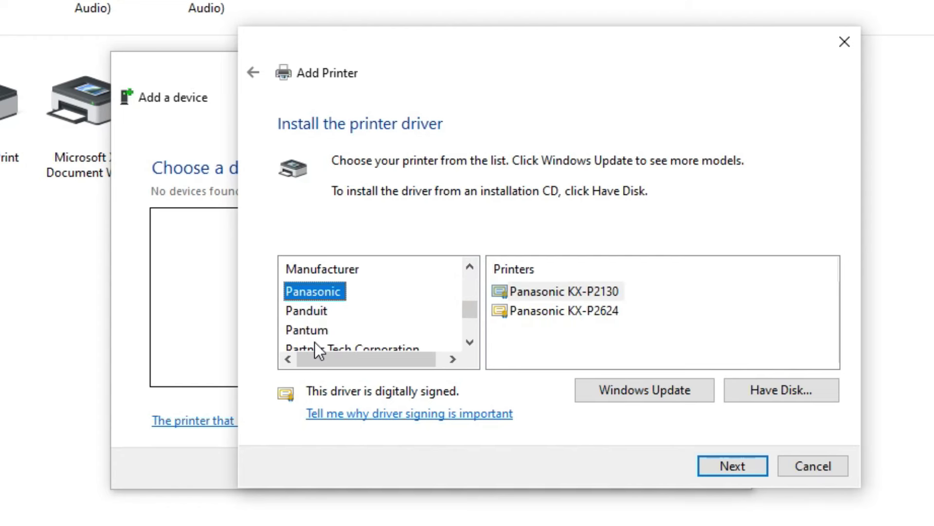
click(470, 342)
click(470, 342)
click(471, 342)
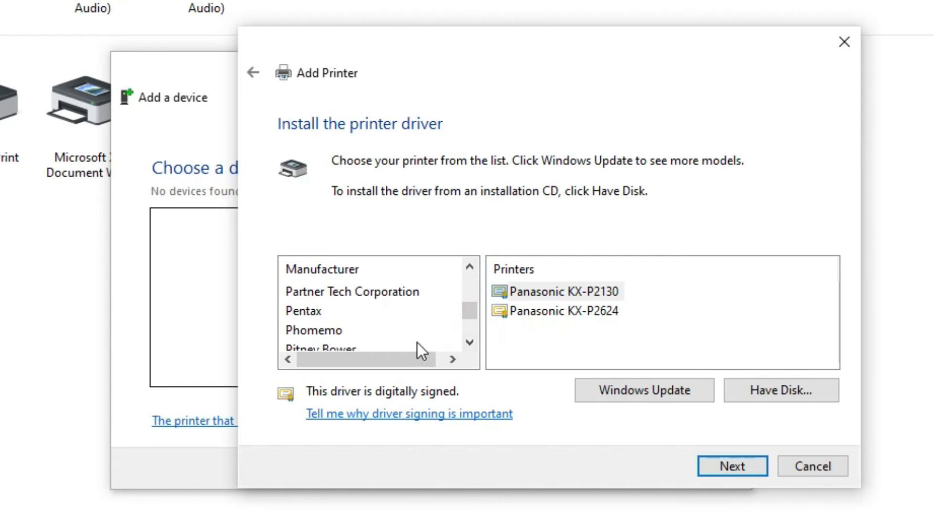
scroll(321, 312, down, 2)
click(323, 312)
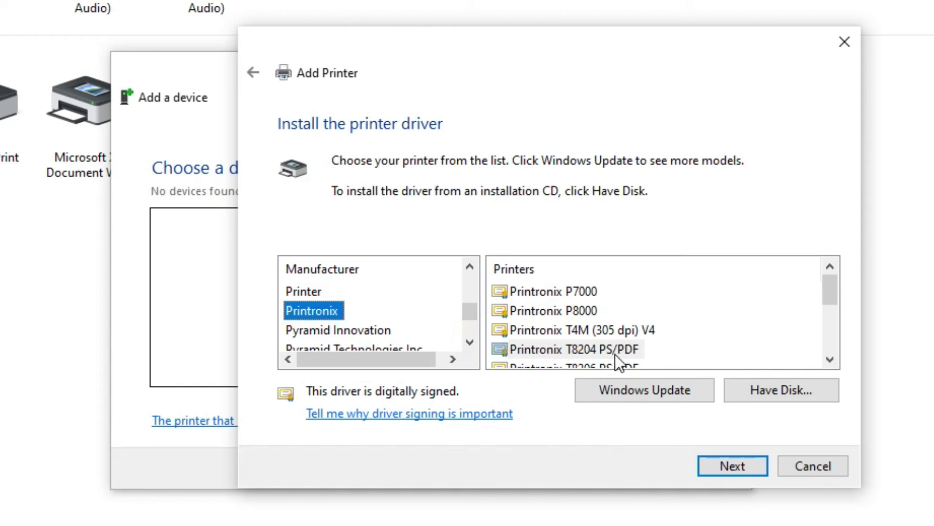
click(552, 353)
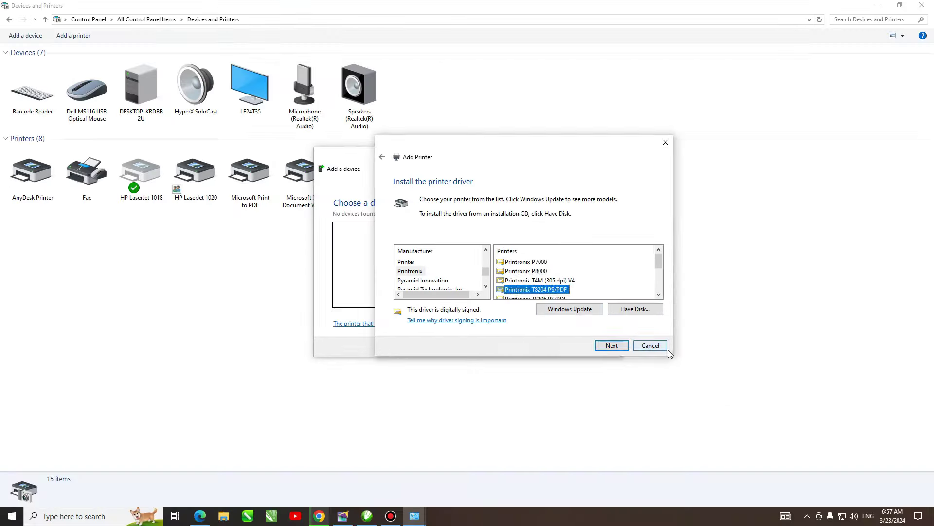
Step: Cancel the printer installation and close Devices and Printers after checking the Printronix T8204 PS/PDF entry
click(813, 467)
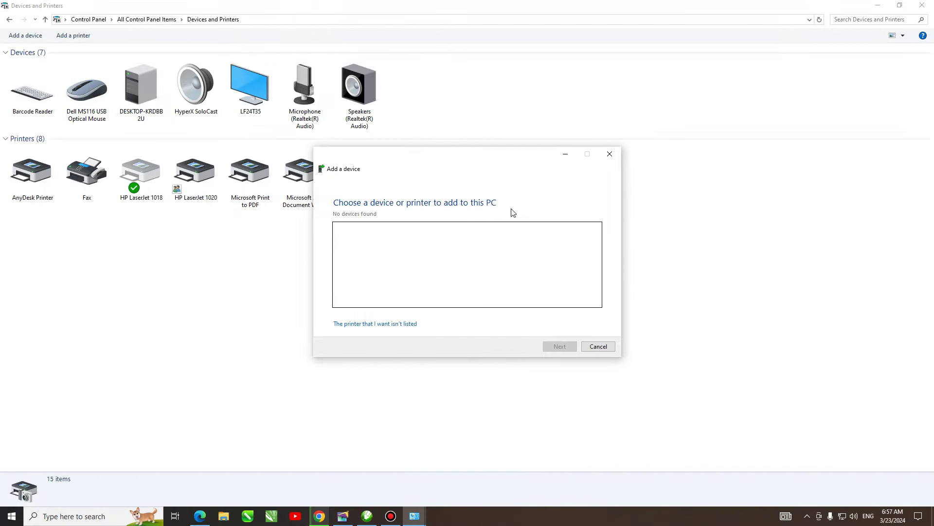
click(599, 347)
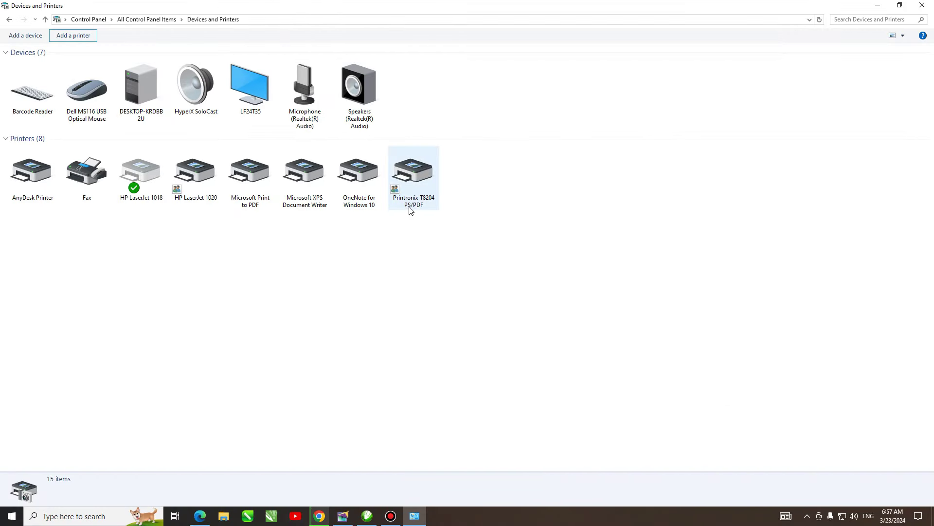
click(421, 181)
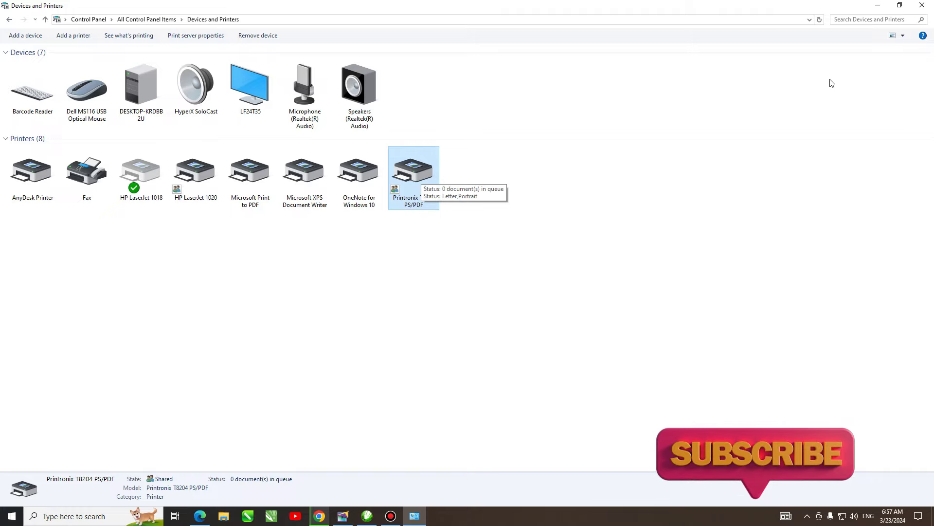
click(925, 6)
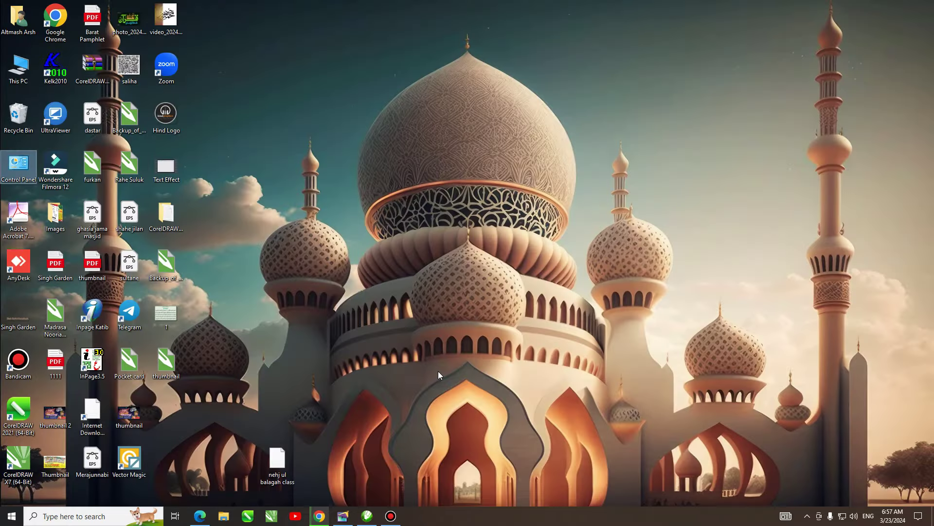
Step: Switch to Adobe PageMaker and export pages 1-3 of the Wedding Card publication as a PDF named tutorial
click(350, 515)
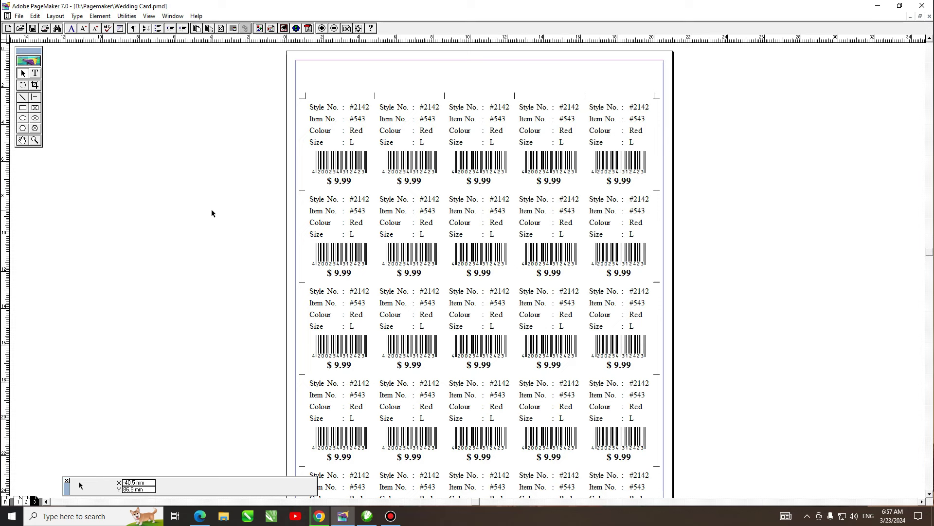
click(308, 29)
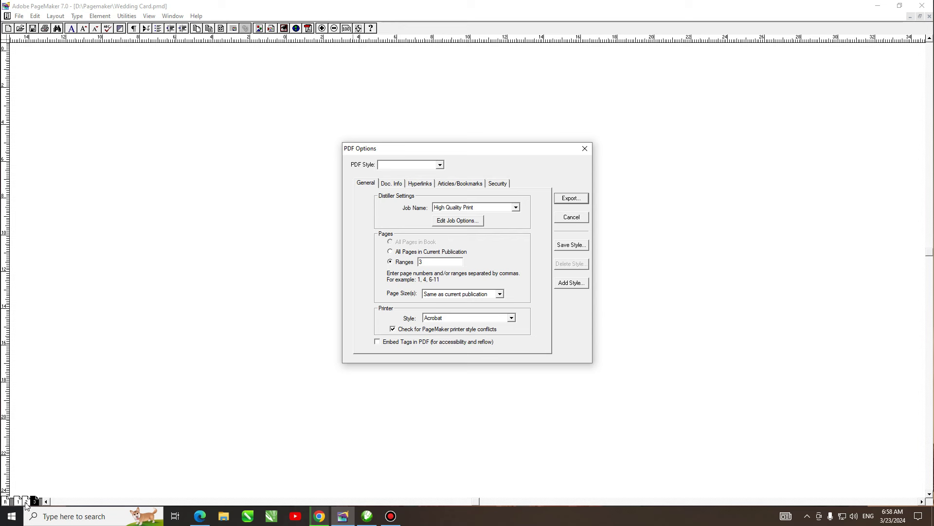
double_click(427, 262)
text(1-3)
click(572, 198)
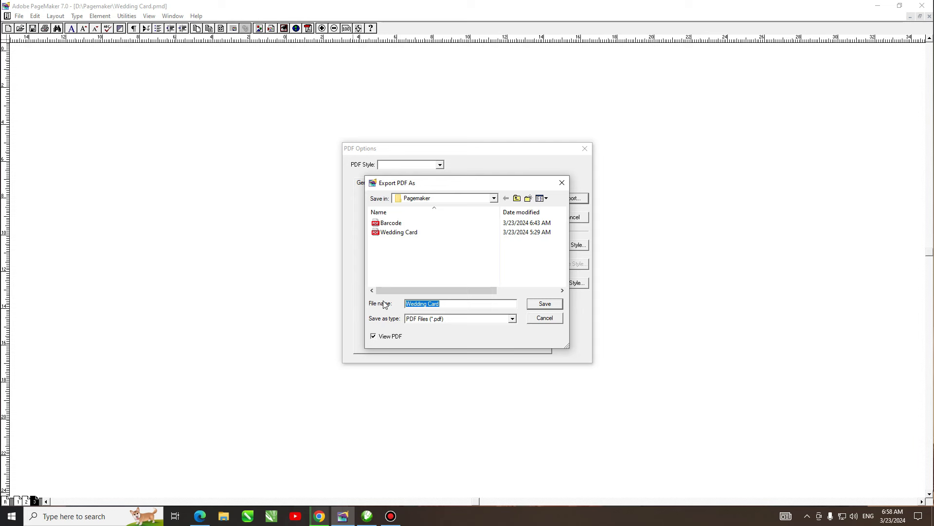
text(tutorial)
click(546, 305)
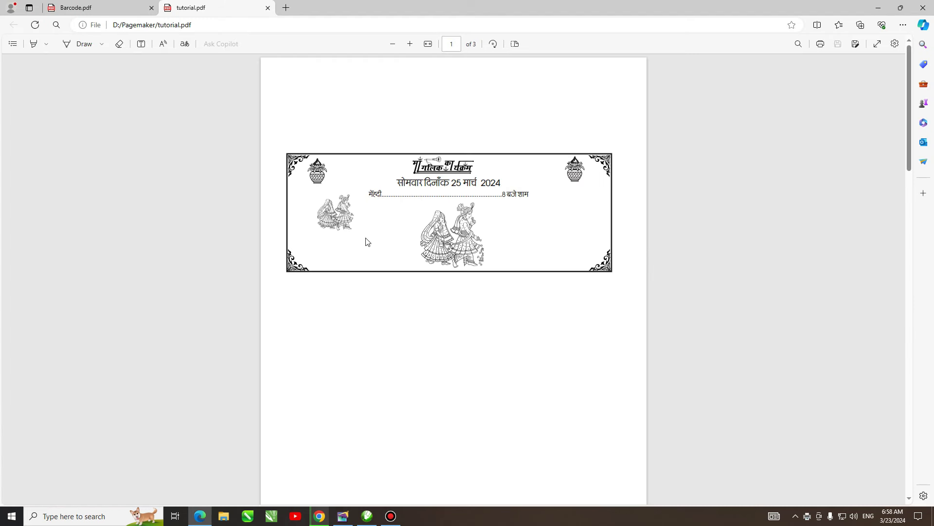
Step: Look through all the pages of the exported tutorial.pdf and return to its first page
scroll(455, 261, down, 15)
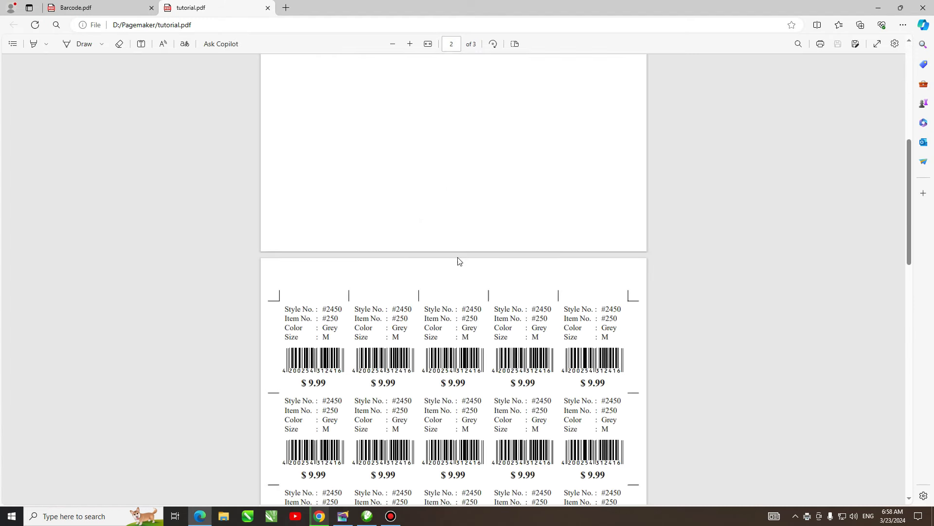
scroll(457, 260, down, 15)
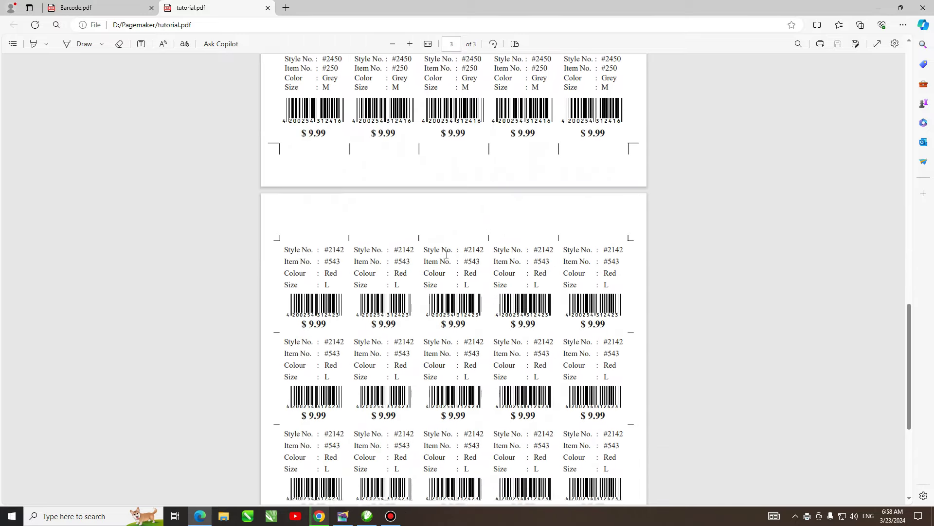
scroll(447, 255, up, 6)
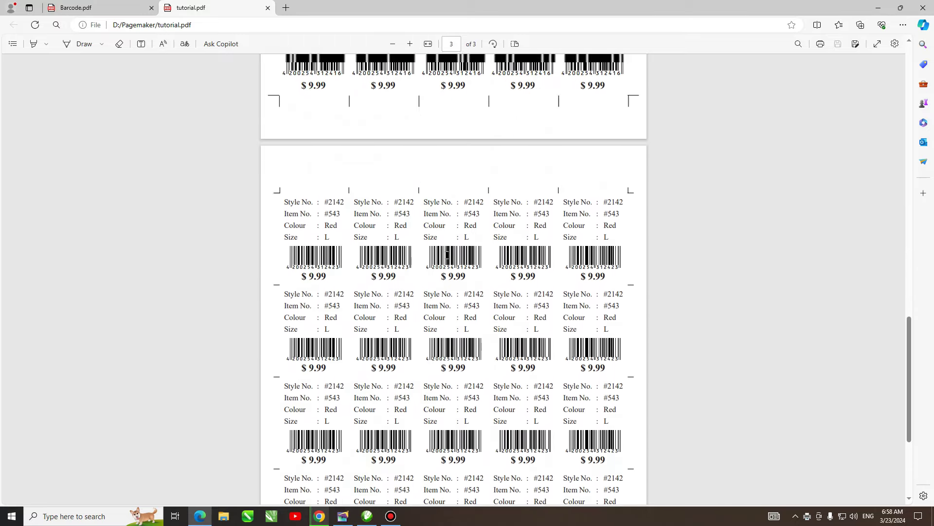
scroll(447, 255, up, 20)
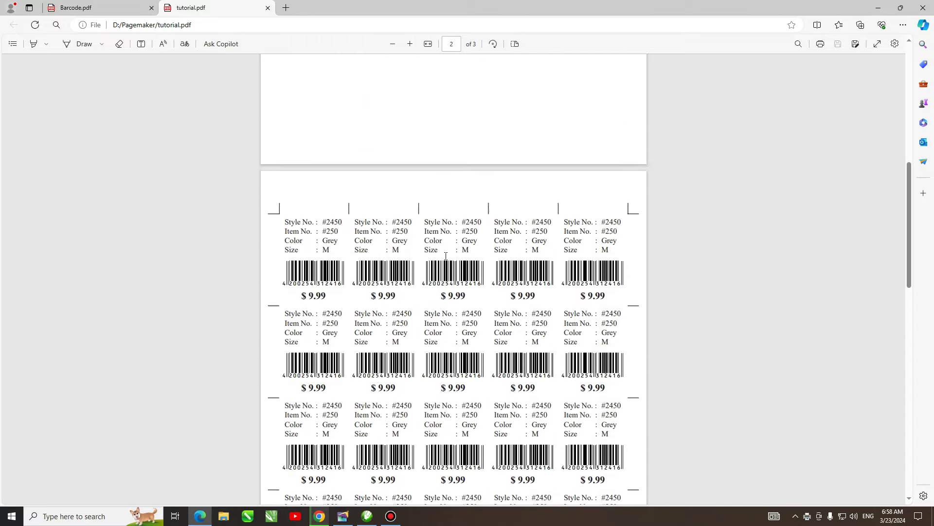
scroll(446, 256, up, 1)
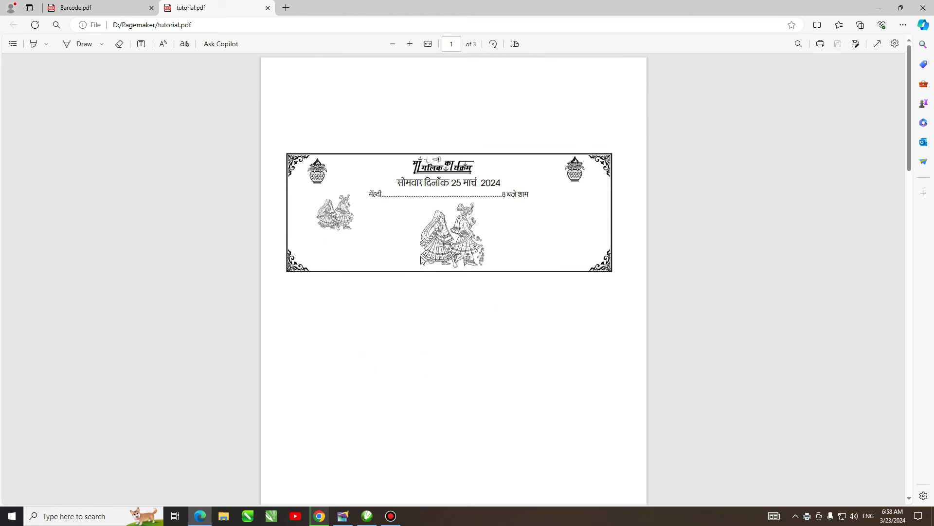